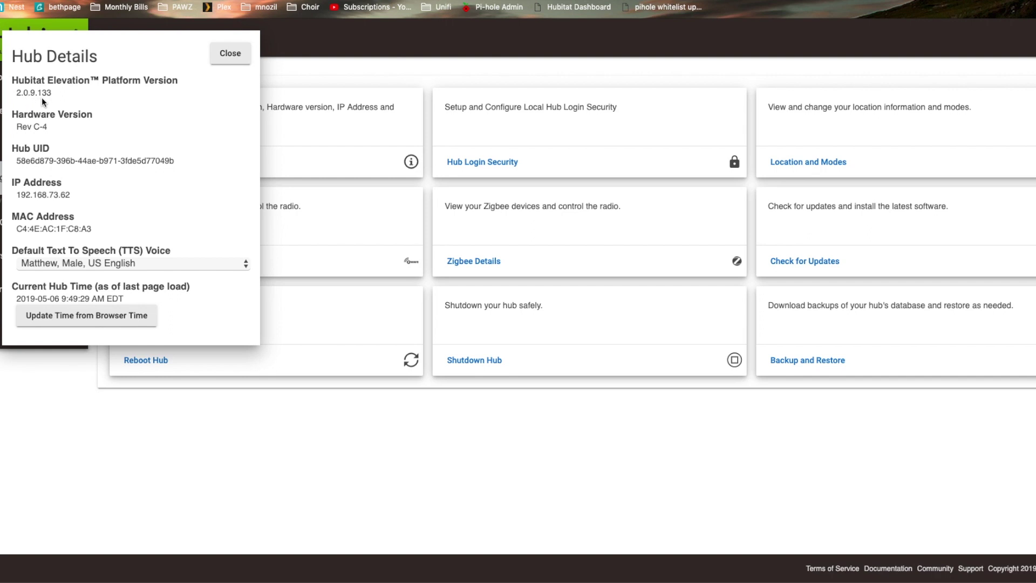
- Close the Hub Details dialog showing platform 2.0.9.133
click(231, 62)
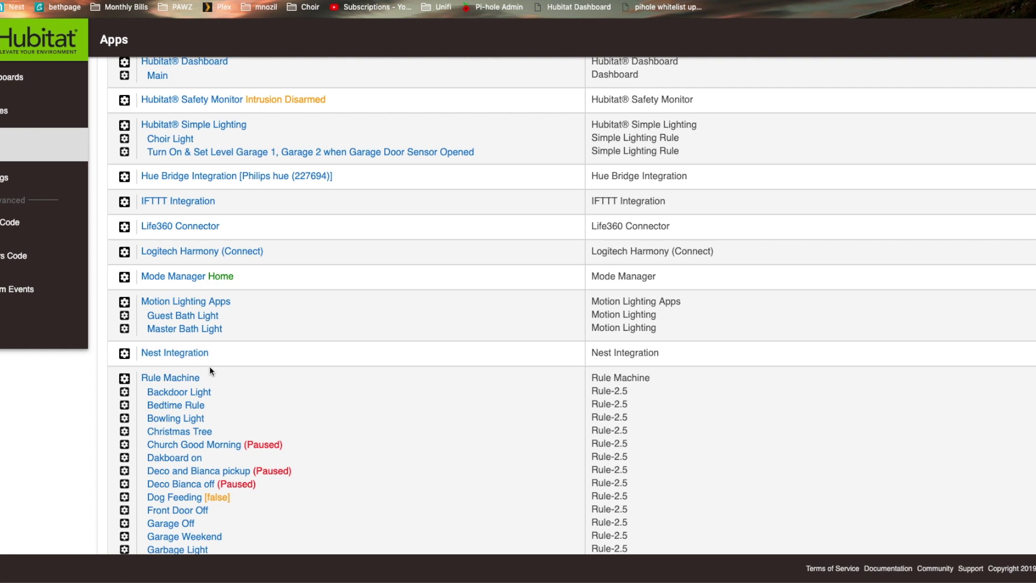
- Open Rule Machine, create a new rule, and choose to define a trigger
click(185, 377)
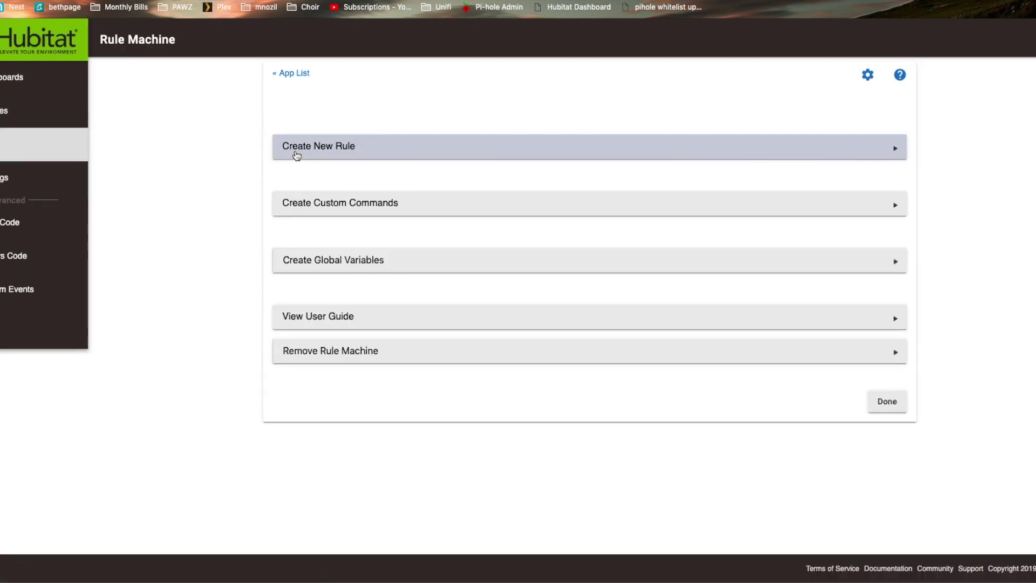
click(296, 156)
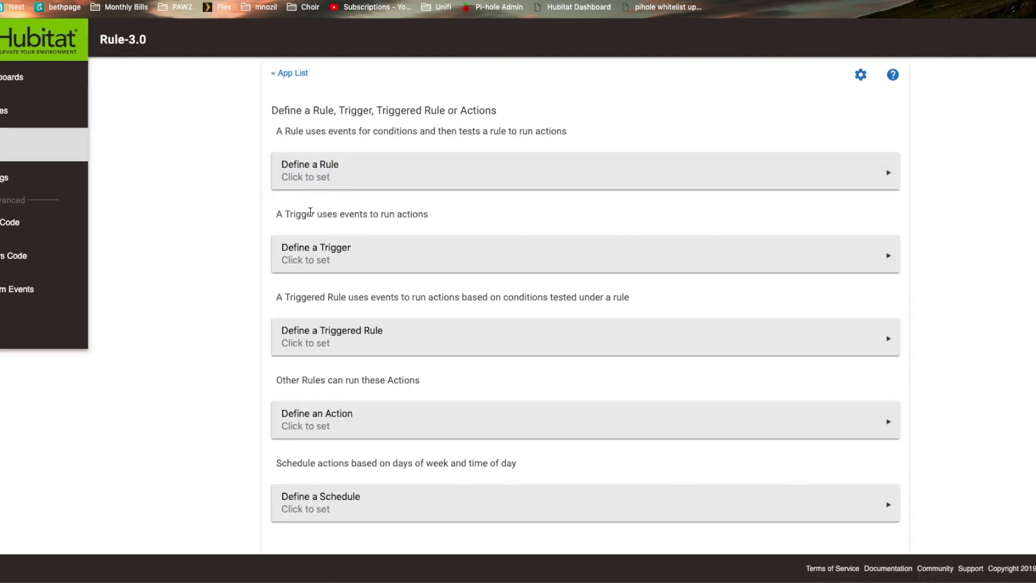
click(307, 257)
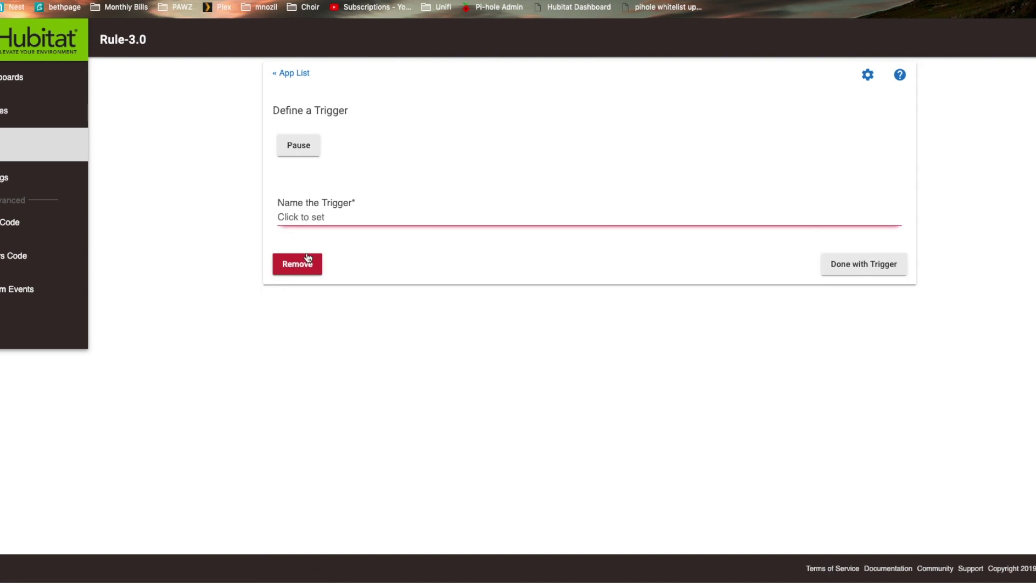
- Name the new trigger DELETE, replacing a mistyped entry, and move on to its trigger events
click(307, 218)
text(door)
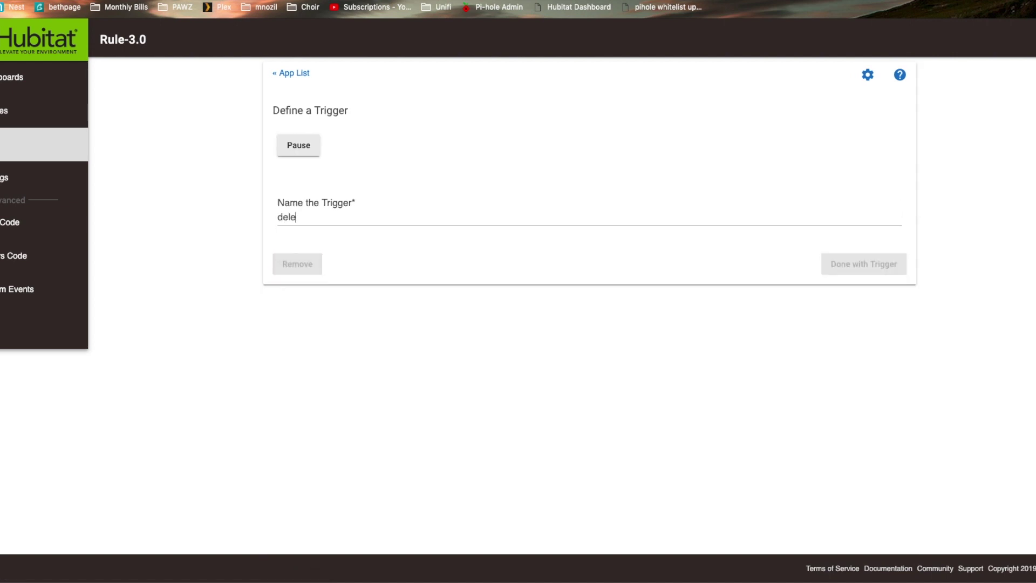
key(BackSpace)
key(BackSpace)
key(BackSpace)
key(BackSpace)
text(DELETE)
key(Tab)
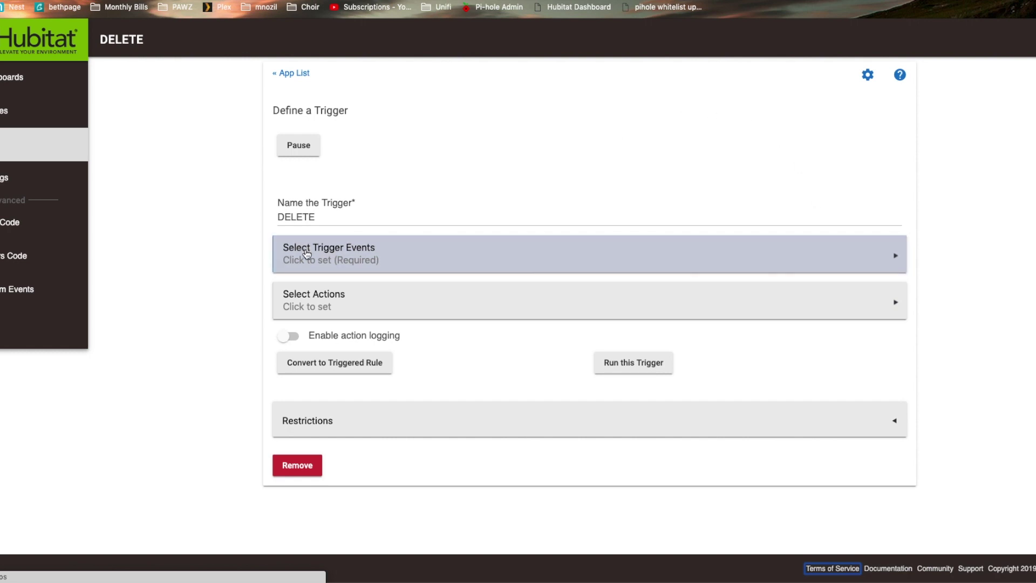
click(305, 252)
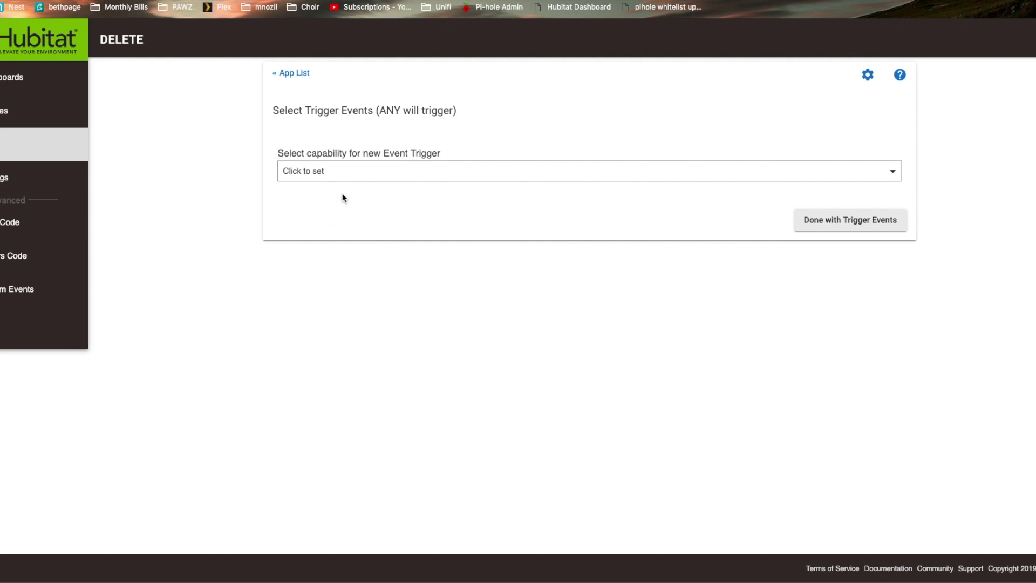
- Add a Certain Time trigger event firing at 9:54 AM
click(311, 168)
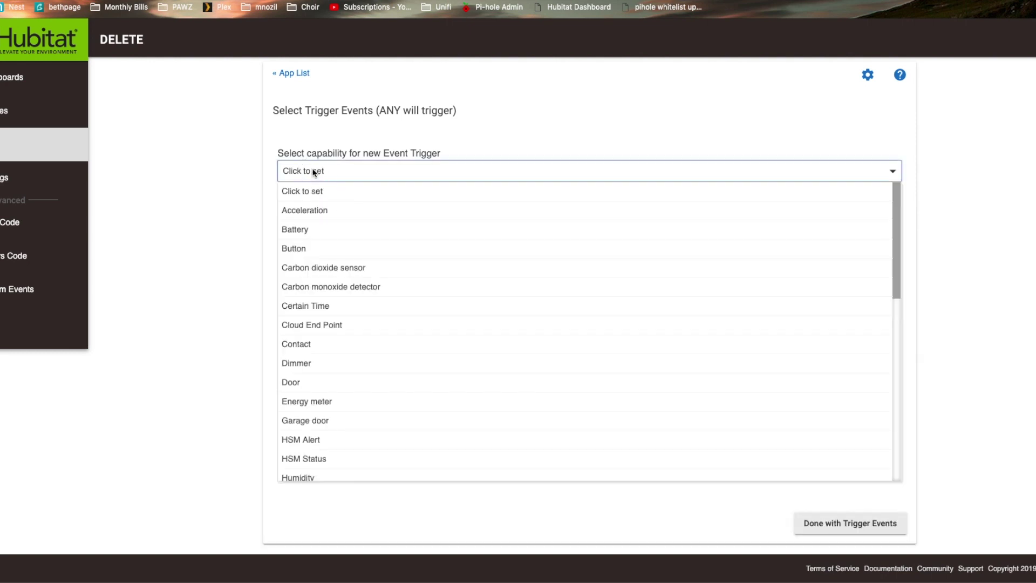
scroll(300, 389, down, 5)
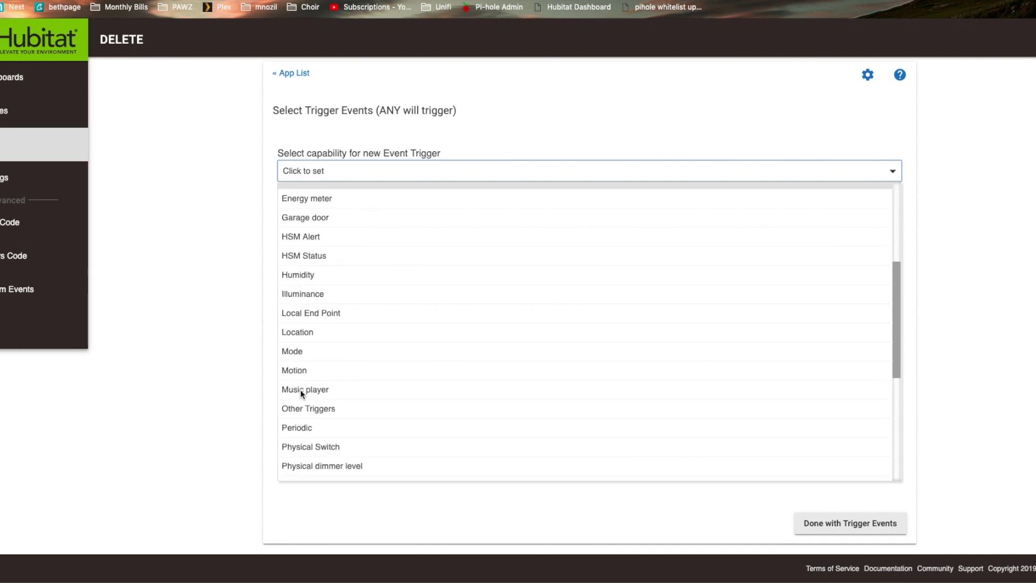
scroll(300, 390, down, 2)
scroll(300, 390, up, 7)
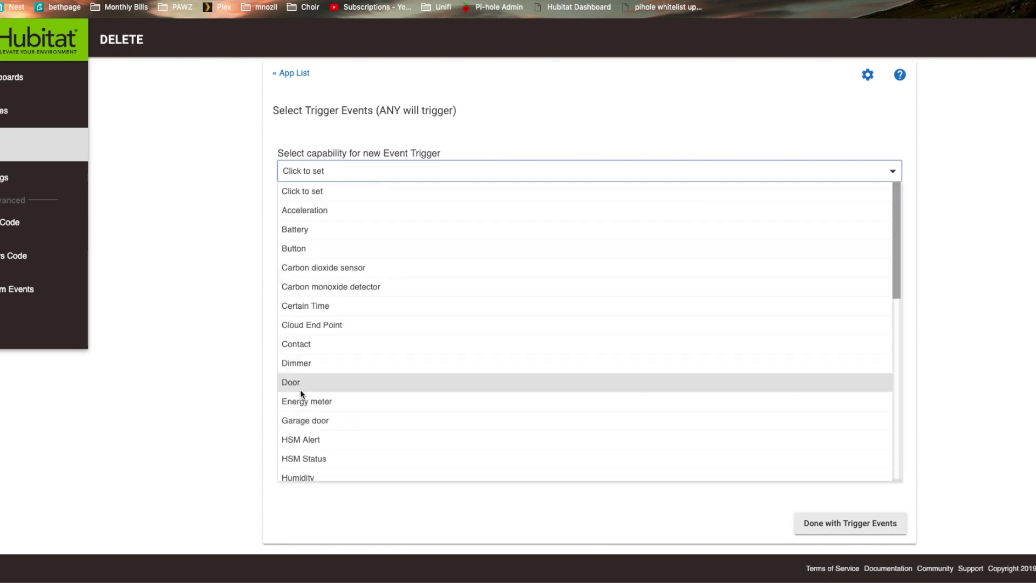
click(289, 304)
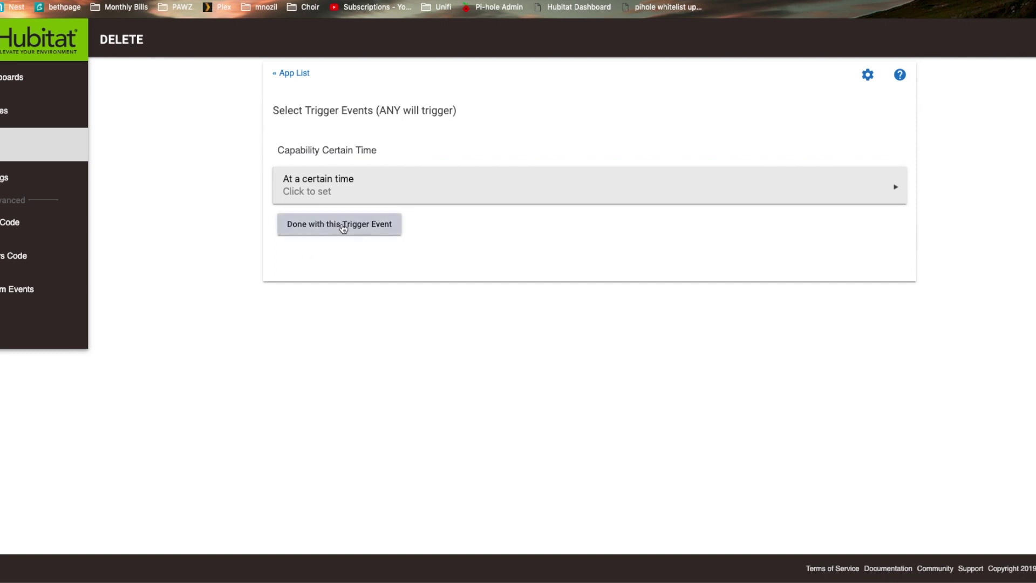
click(302, 186)
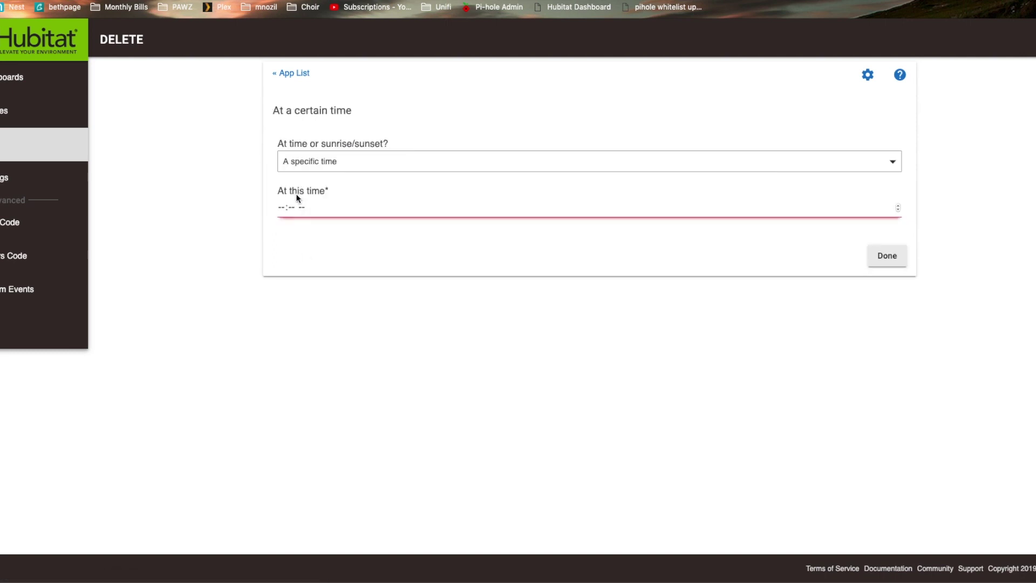
click(280, 208)
text(9:54a)
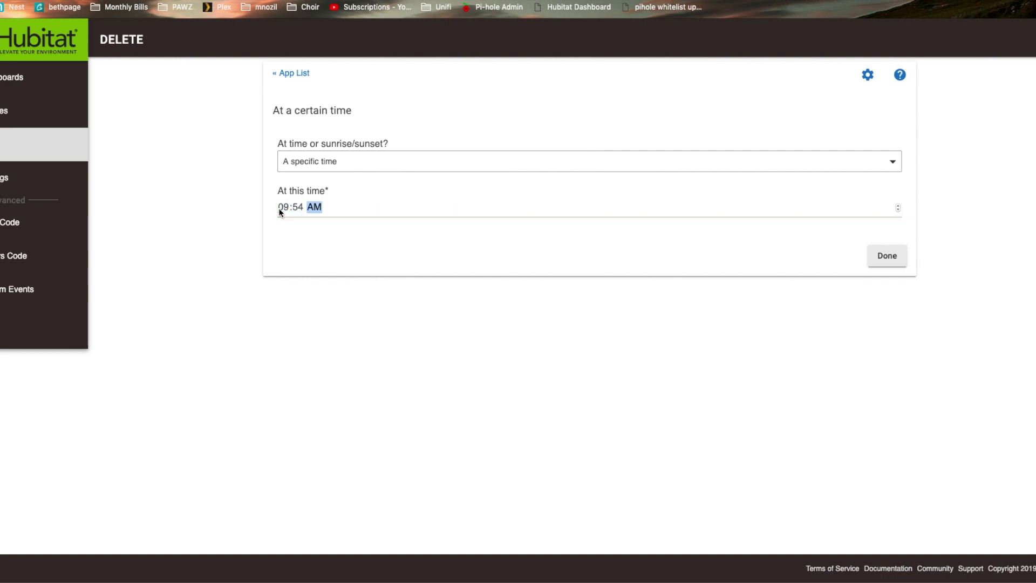
click(886, 255)
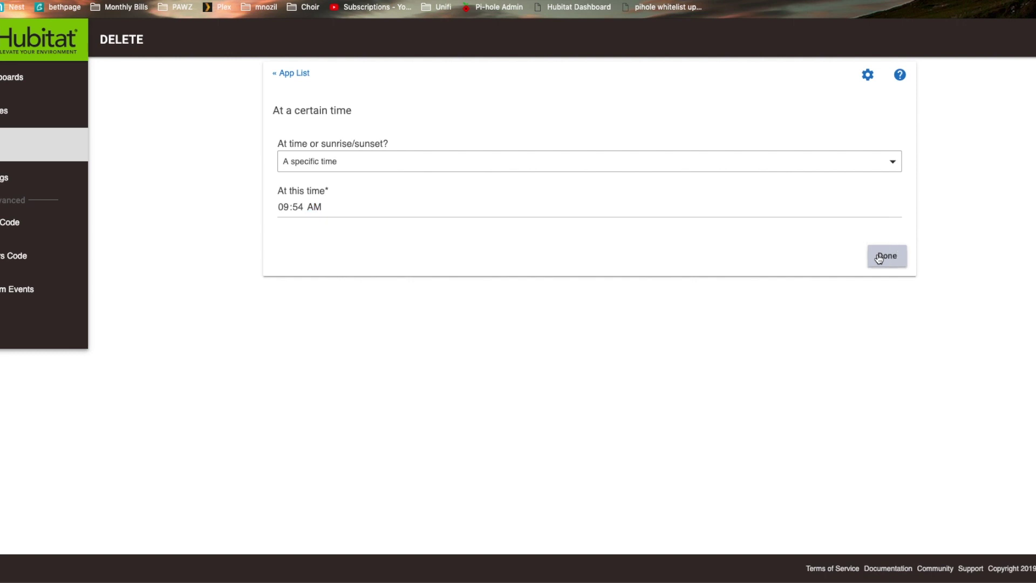
click(366, 224)
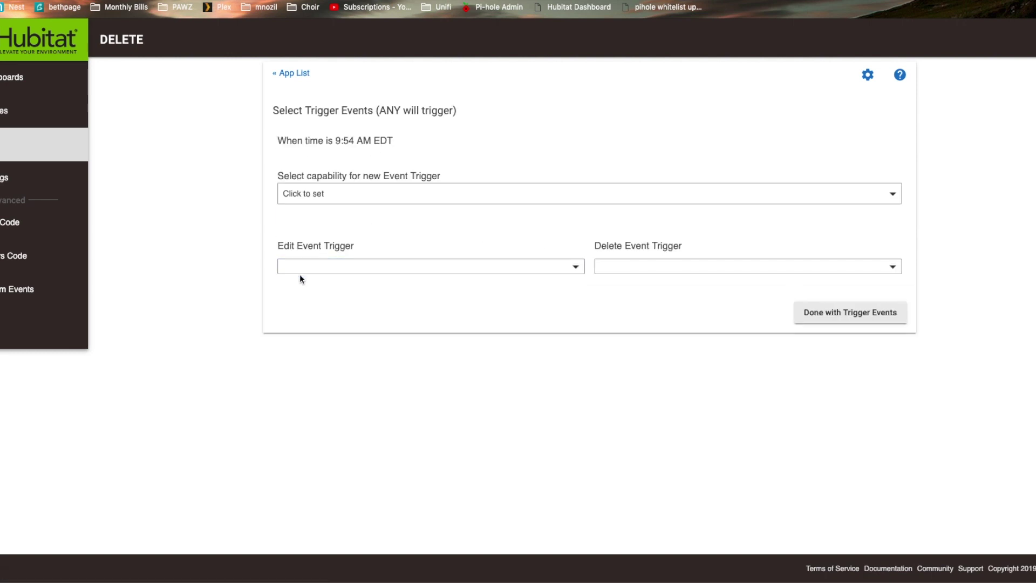
- Review the trigger event list without adding another event, and finish the trigger events
click(300, 264)
click(662, 306)
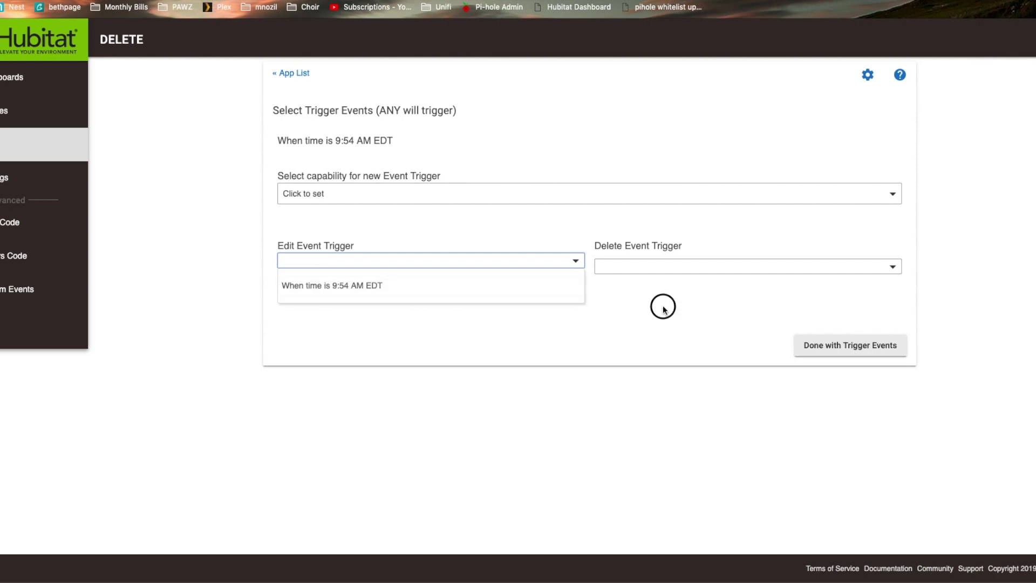
click(524, 213)
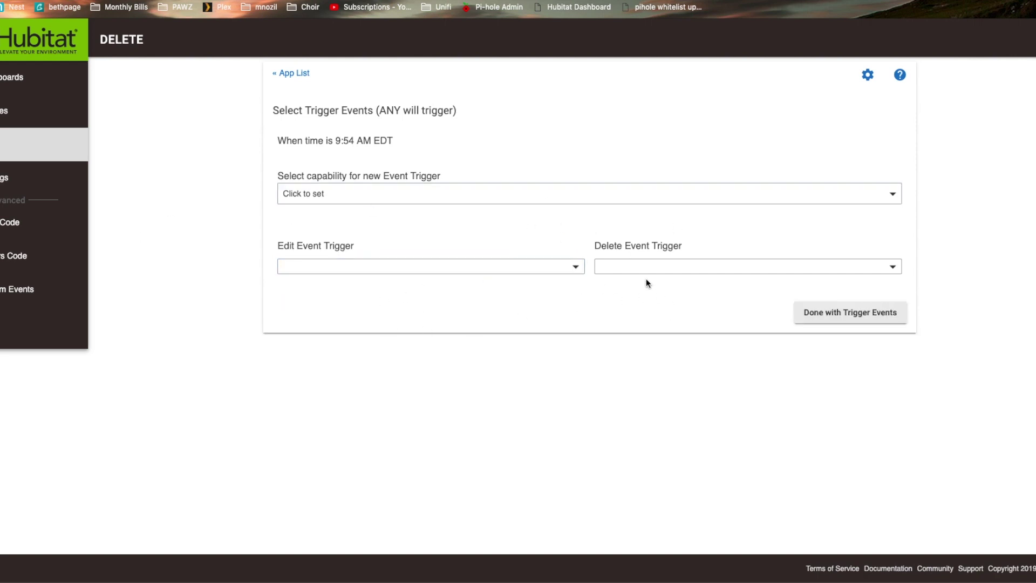
click(367, 193)
click(195, 188)
click(825, 313)
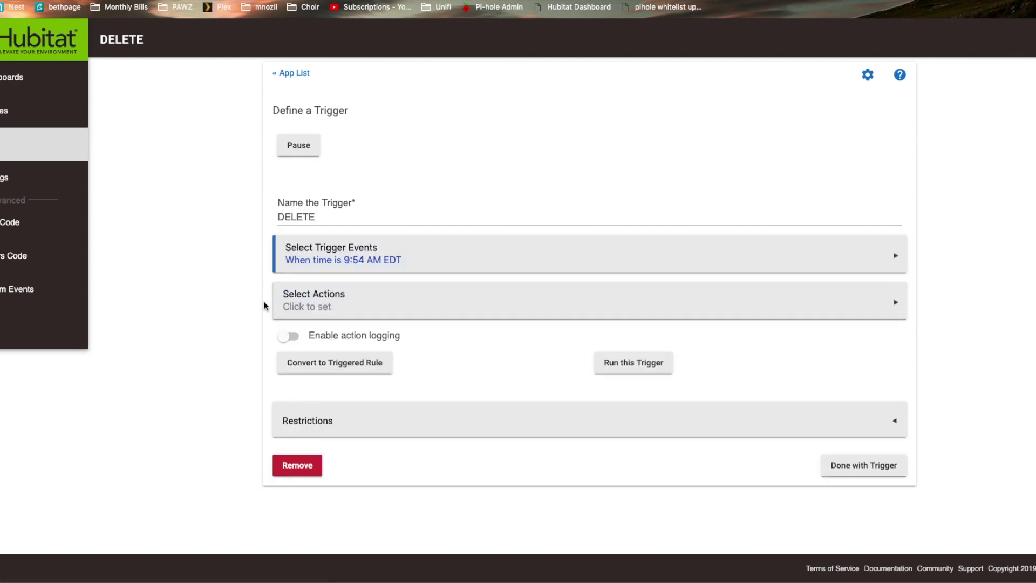
- Add a Control Switches action that turns on Basement Heater, then finish the actions
click(331, 301)
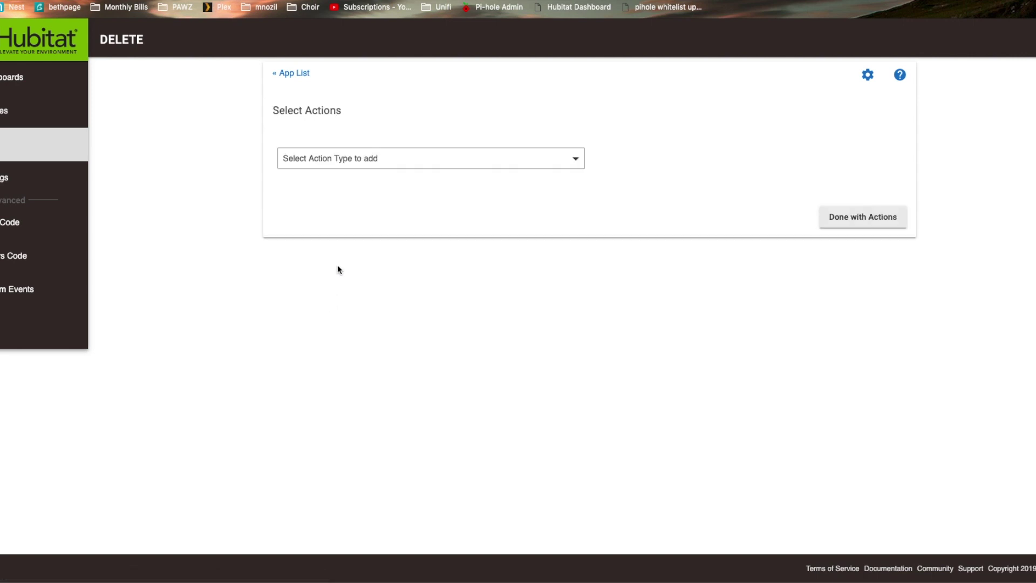
click(345, 159)
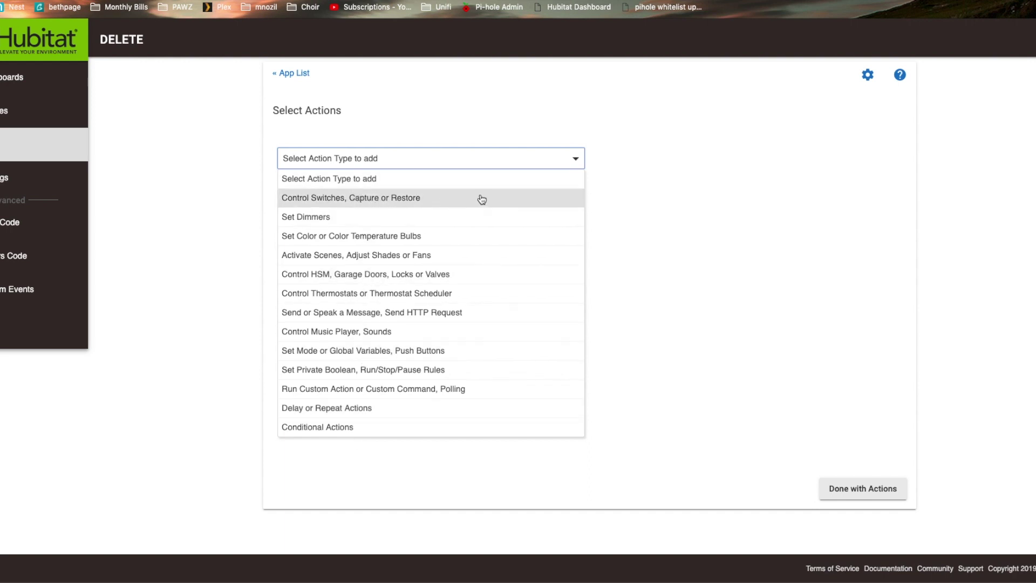
click(339, 202)
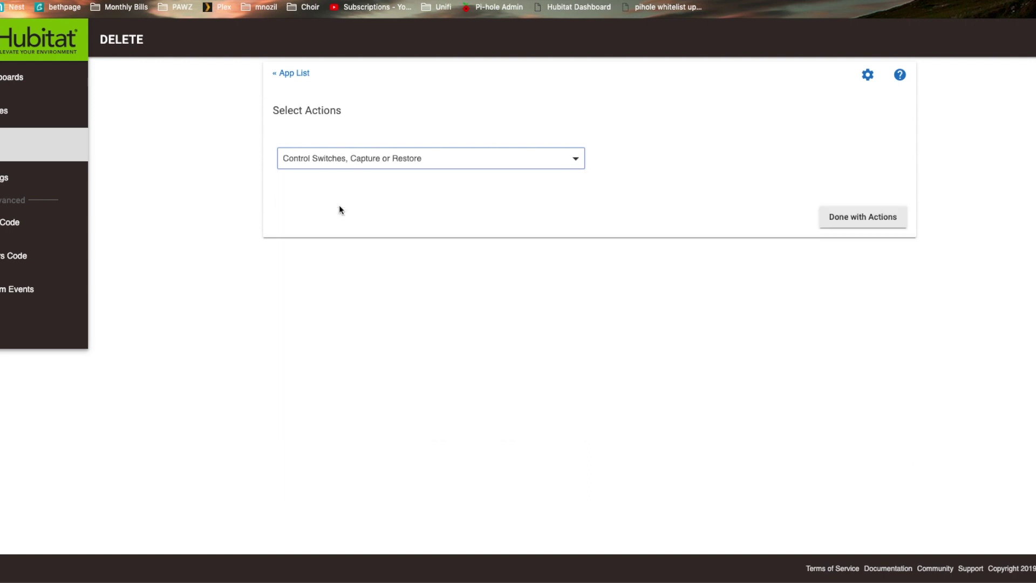
click(668, 162)
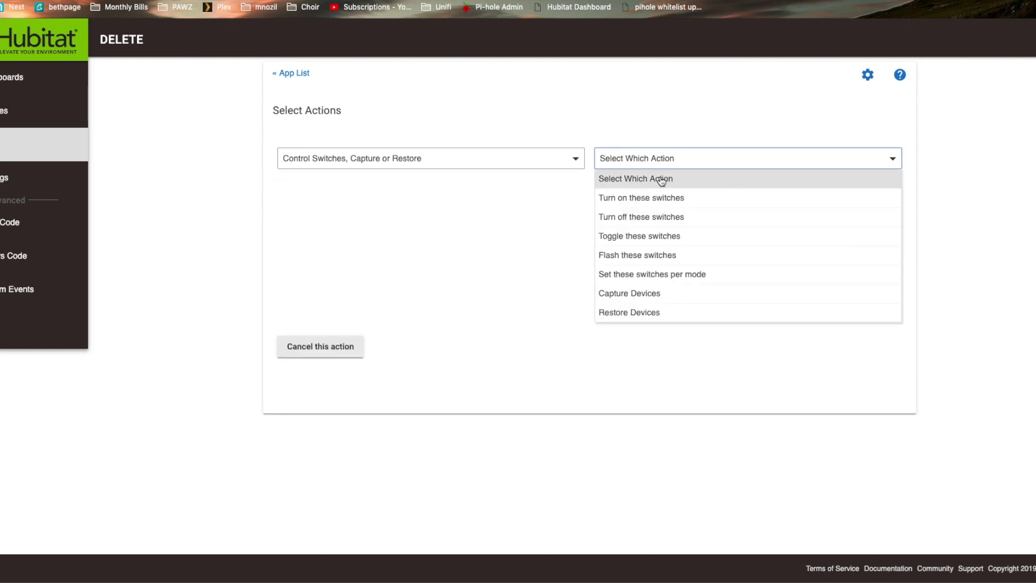
click(658, 199)
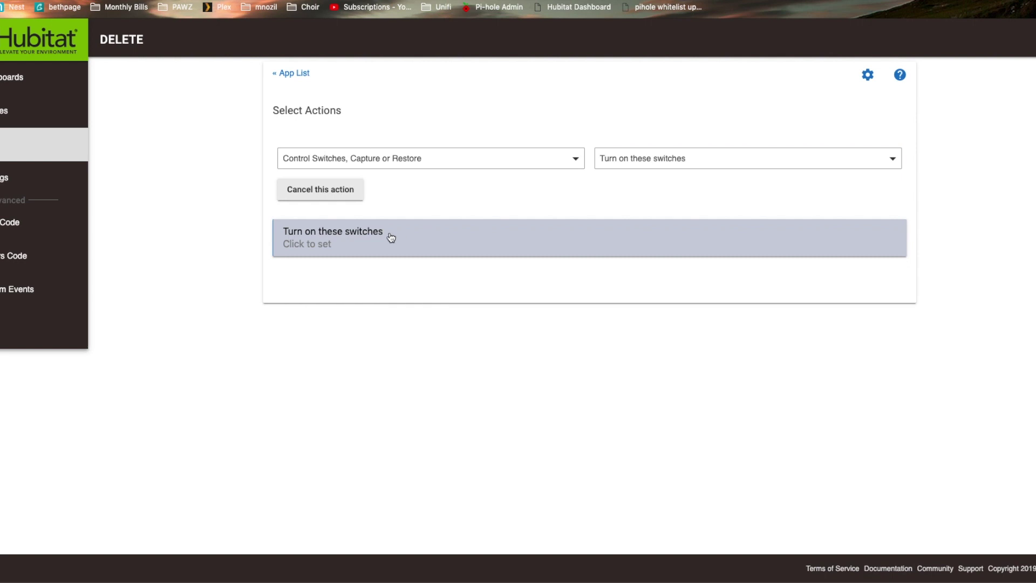
click(388, 235)
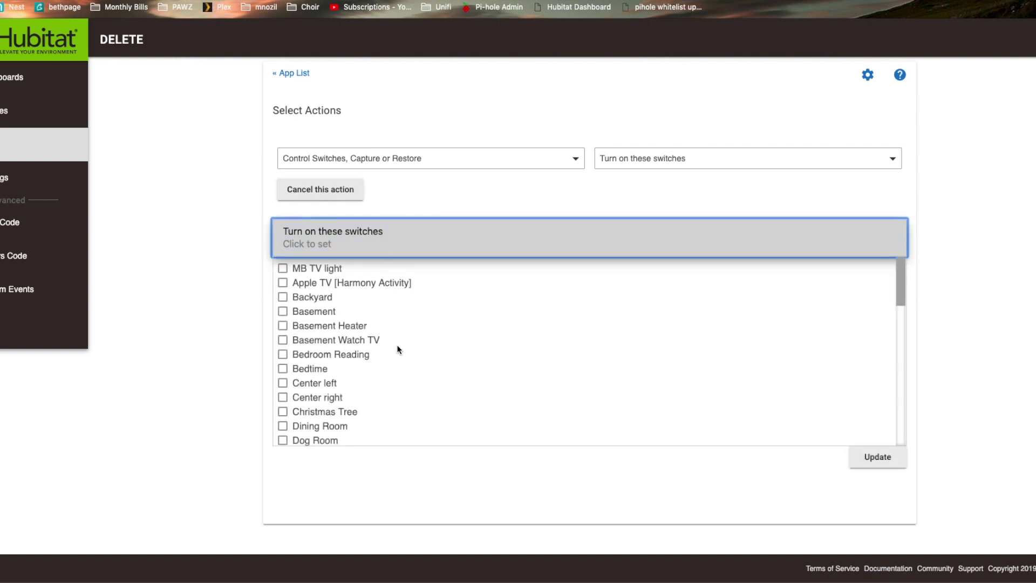
scroll(398, 349, down, 2)
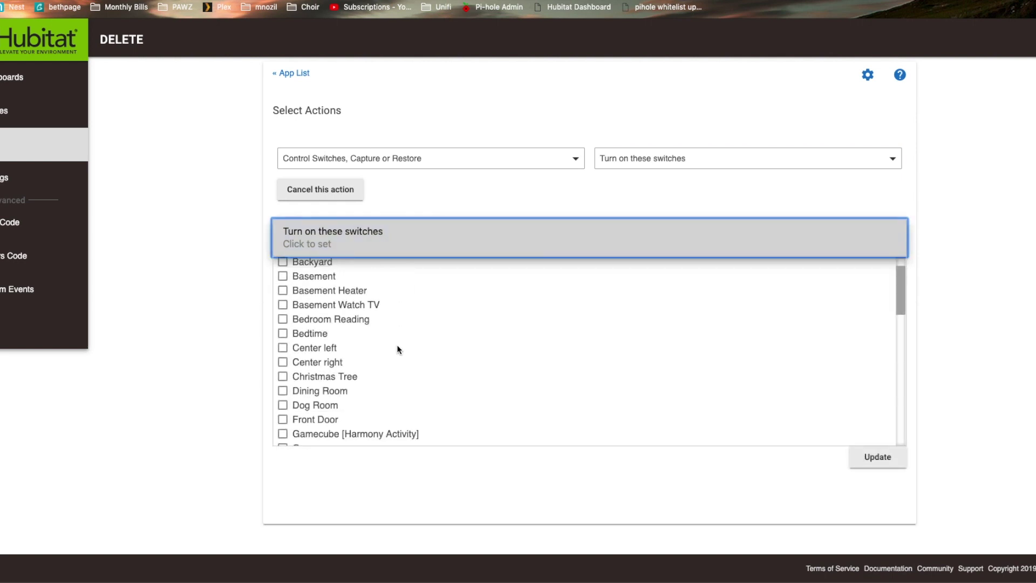
click(283, 291)
click(875, 457)
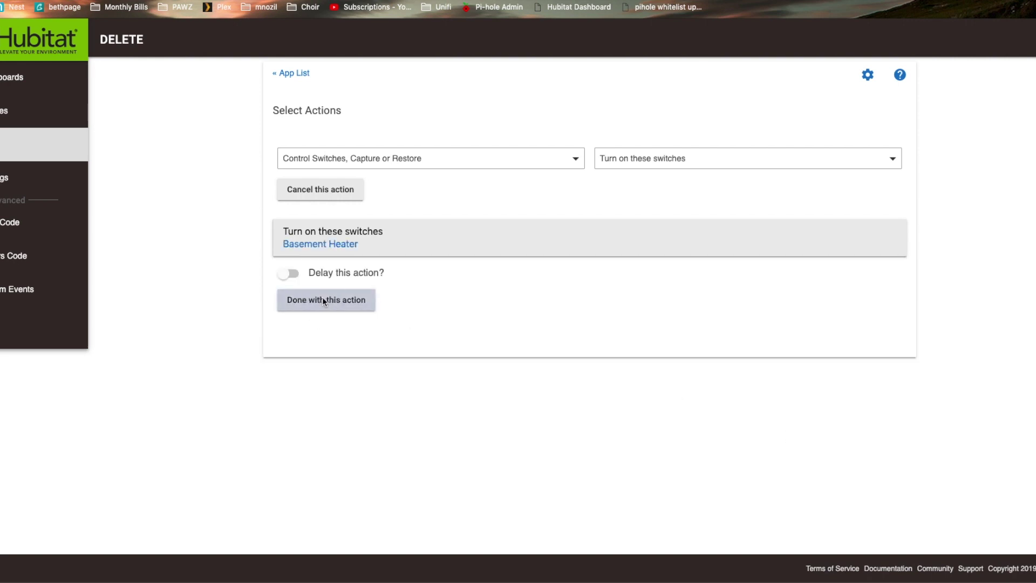
click(323, 301)
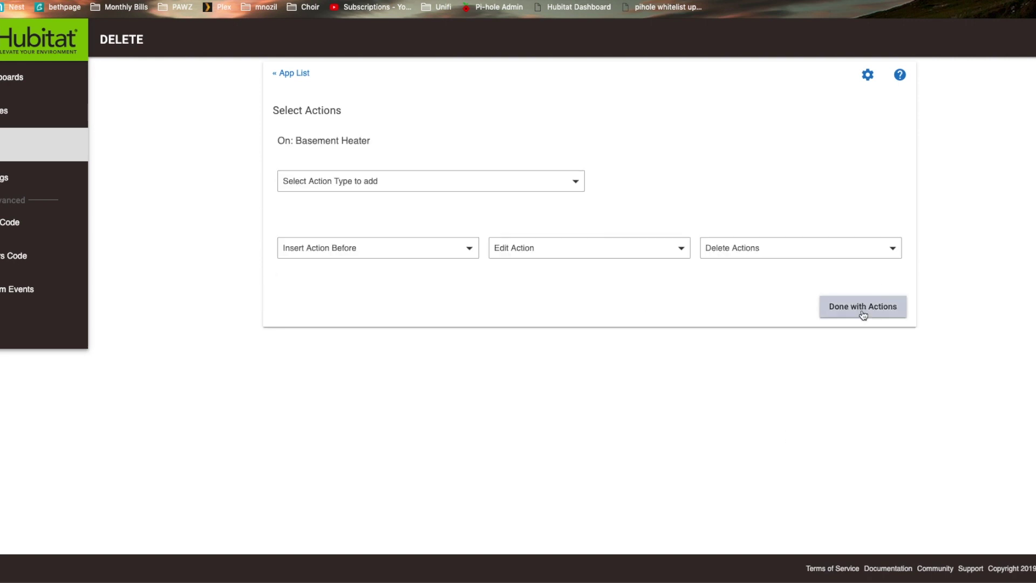
click(864, 315)
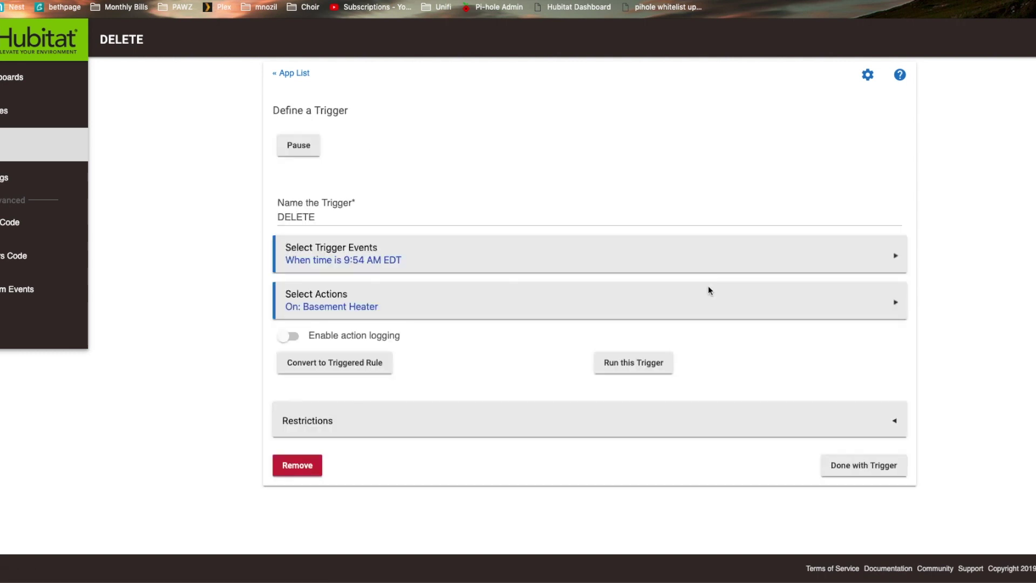
click(848, 464)
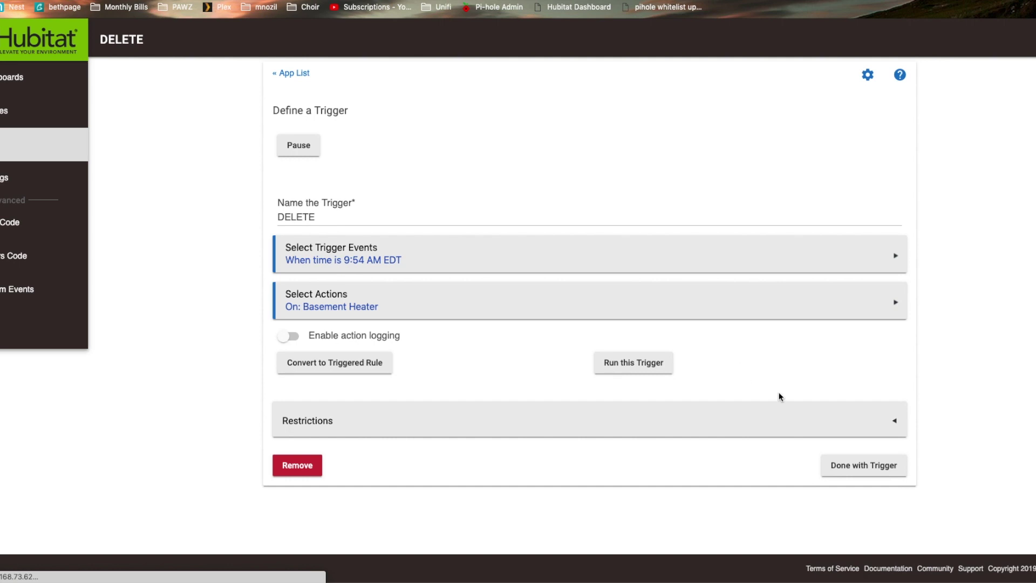
- Finish the DELETE trigger back to the Rule Machine page and open the live Logs
click(868, 466)
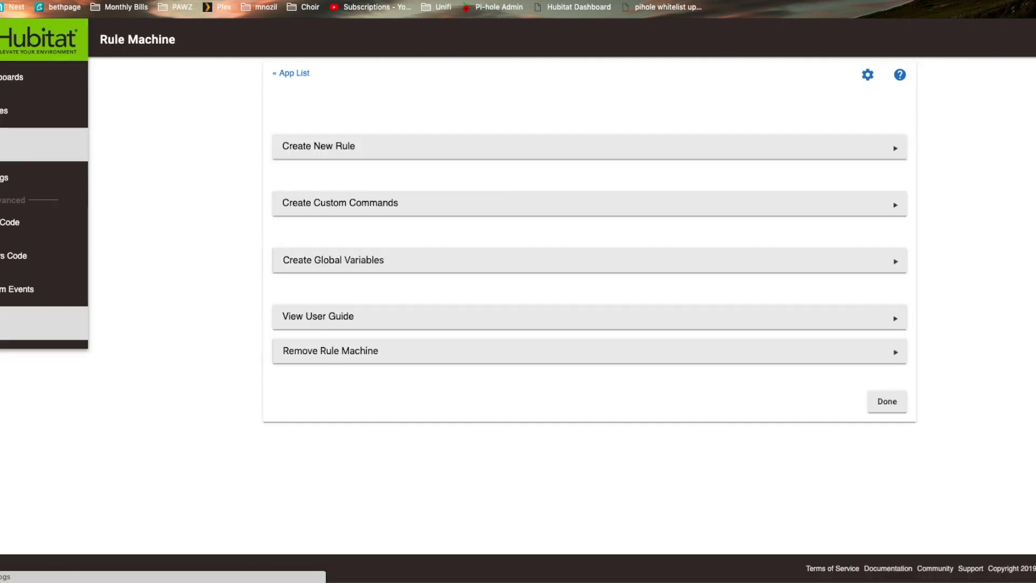
click(21, 323)
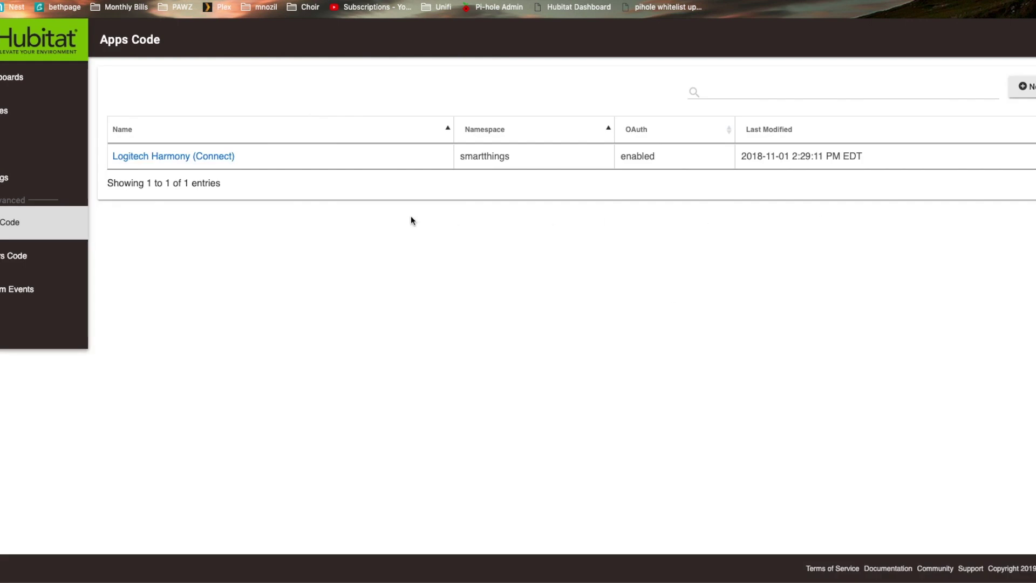
- Open the Apps list from the left sidebar
click(2, 145)
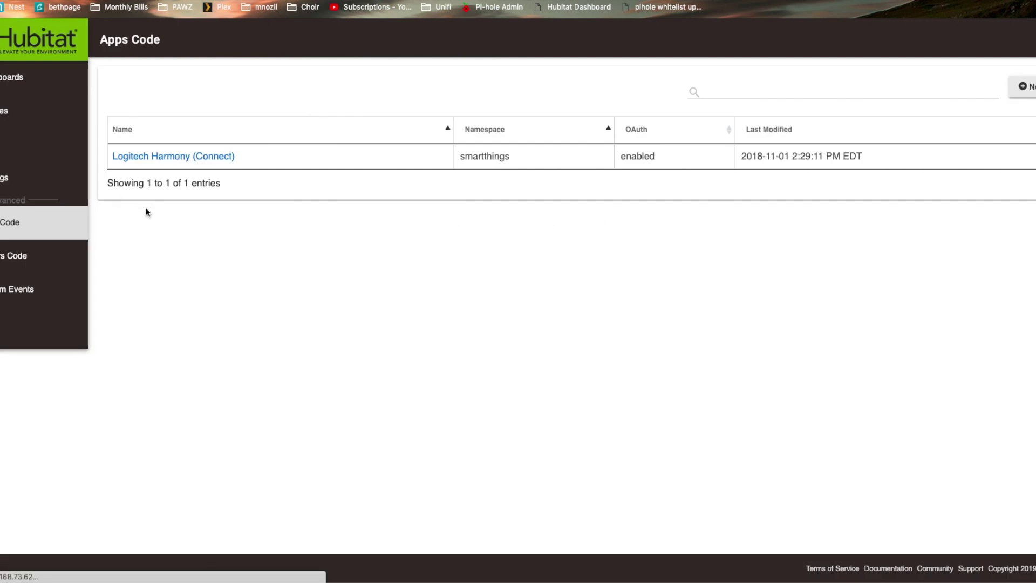